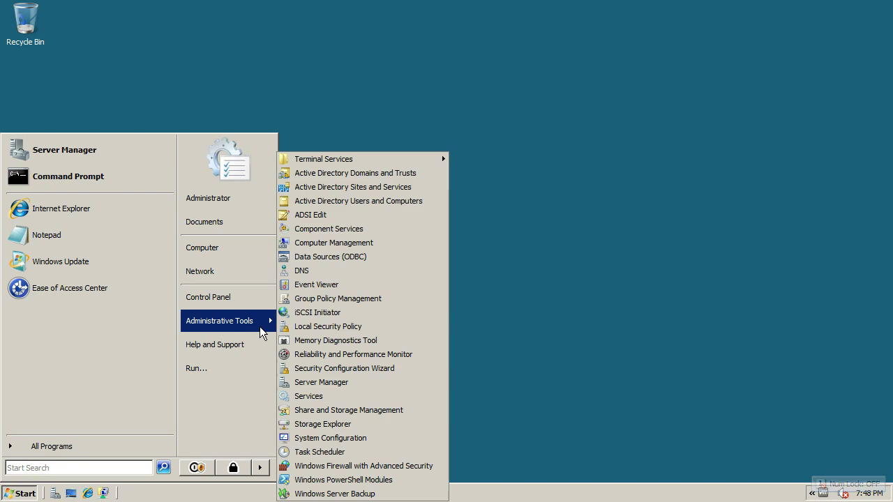
Step: Open the DNS management console and expand SERVER01's forward lookup zones down to the contents of brabb.local
key("Escape")
key("Escape")
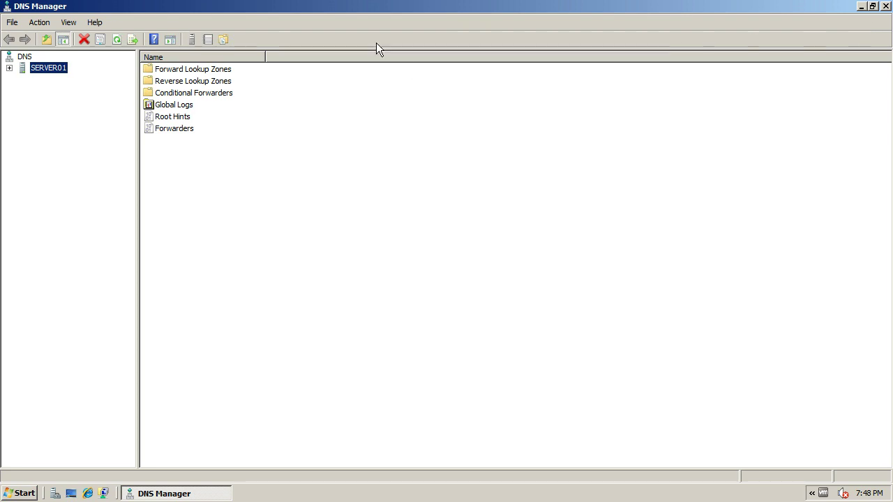
left_click(10, 68)
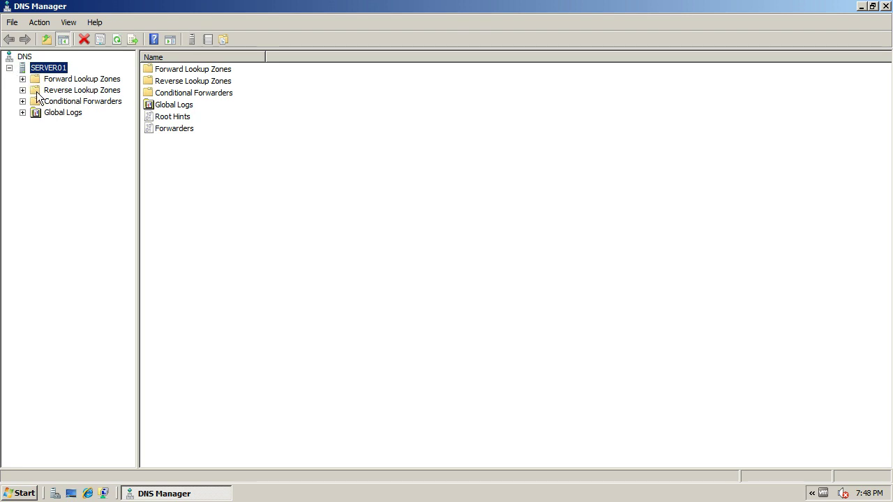
left_click(55, 80)
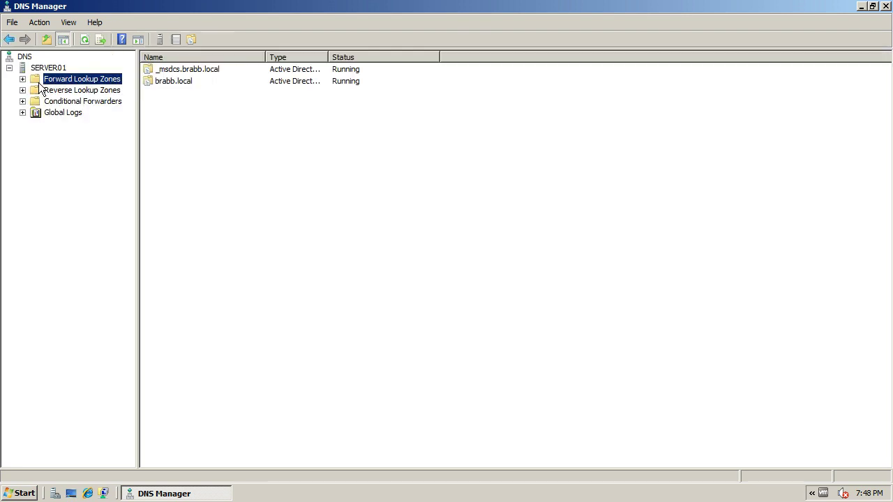
left_click(22, 79)
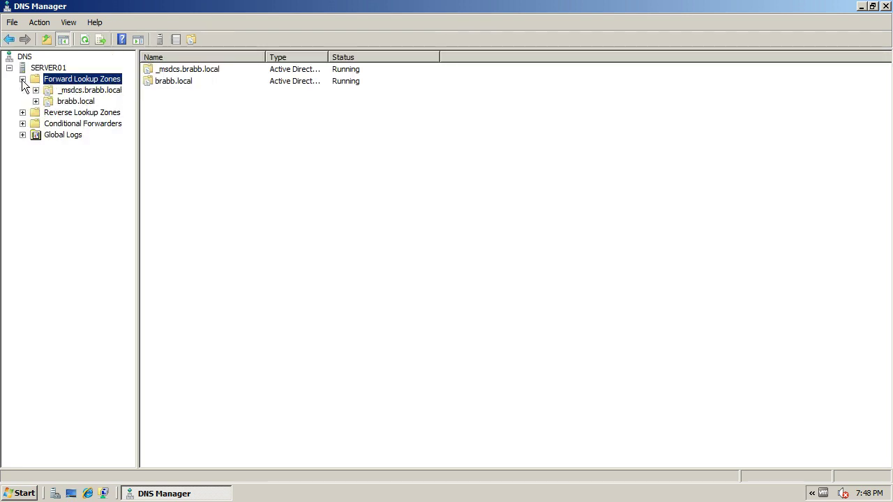
left_click(62, 103)
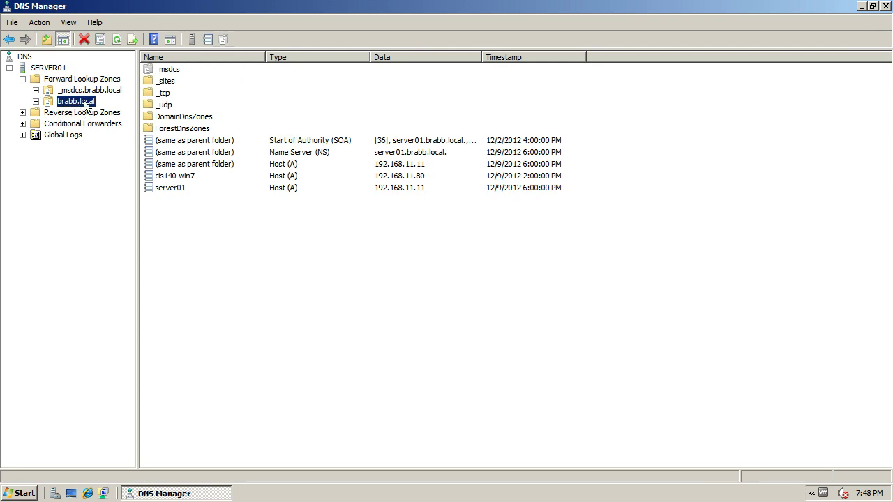
double_click(90, 105)
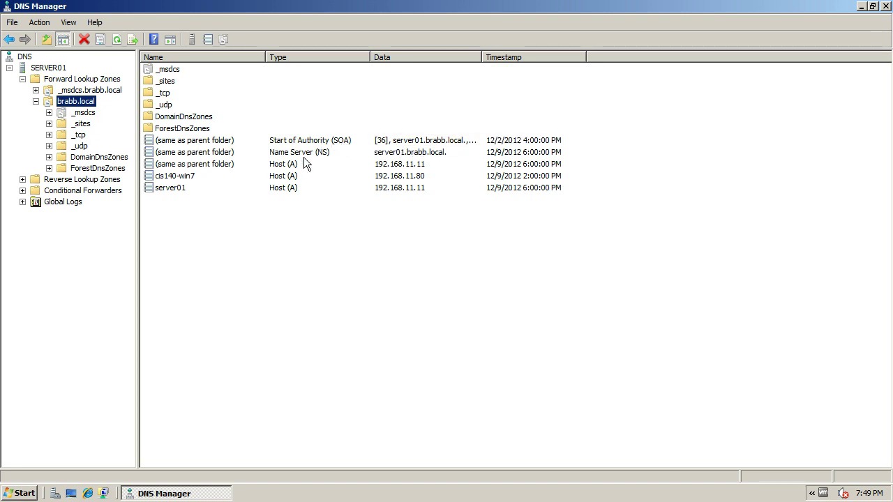
Step: Look over the name server record and the cis140-win7 and server01 host records in the brabb.local zone
left_click(422, 154)
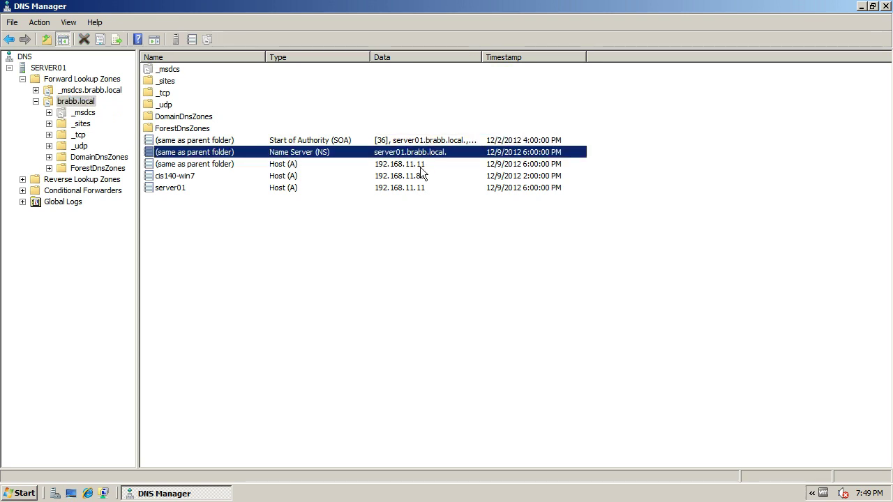
left_click(188, 177)
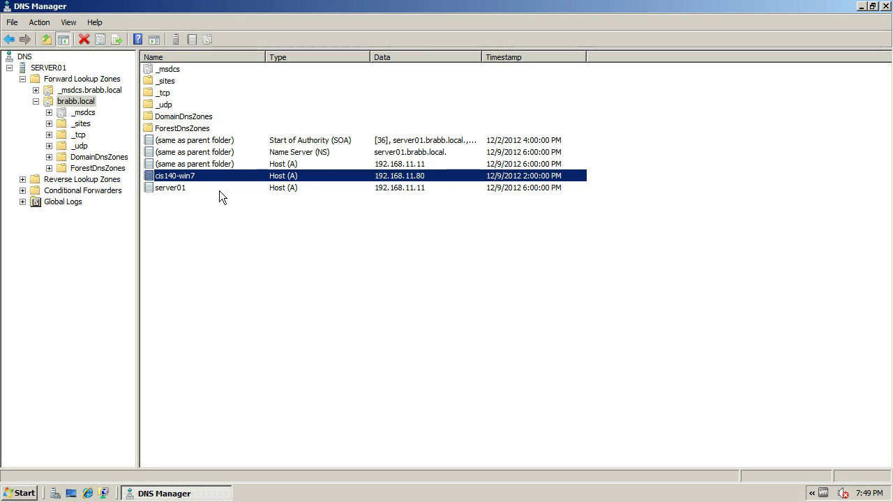
left_click(189, 188)
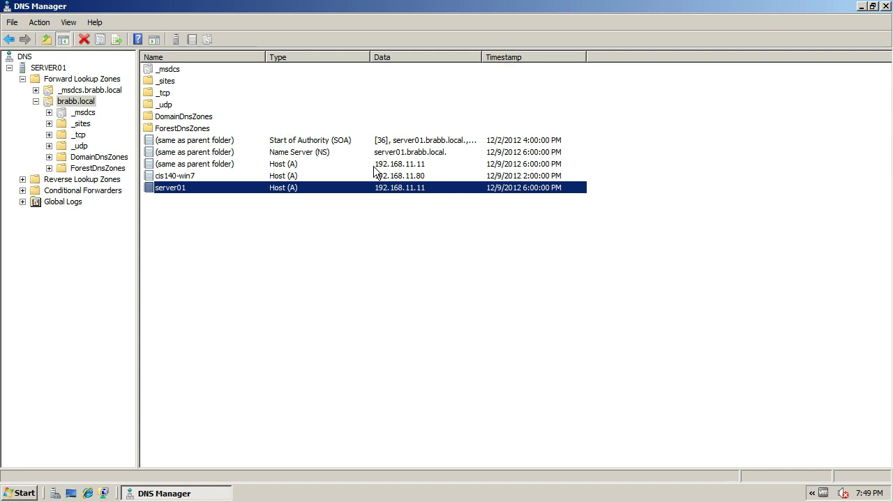
Step: Examine the brabb.local zone's Start of Authority, name server and general properties, including the dynamic update options
double_click(340, 147)
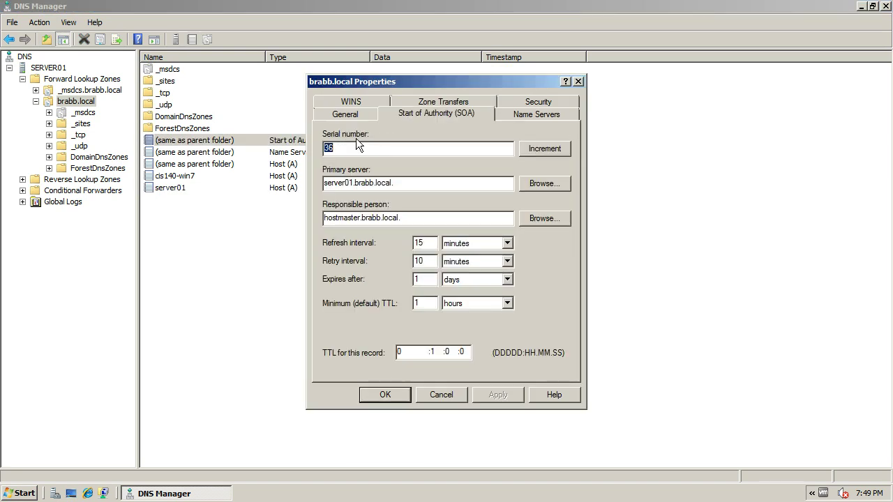
key("BackSpace")
key("ctrl+z")
left_click(524, 112)
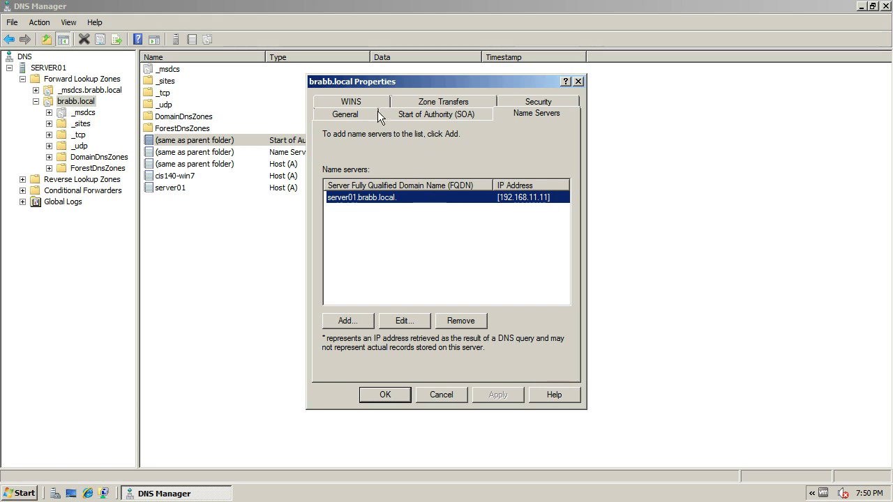
left_click(347, 116)
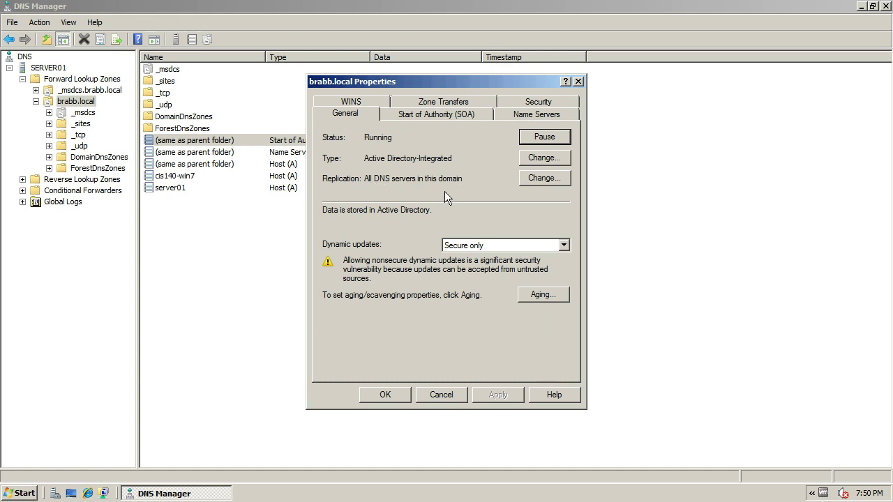
left_click(496, 245)
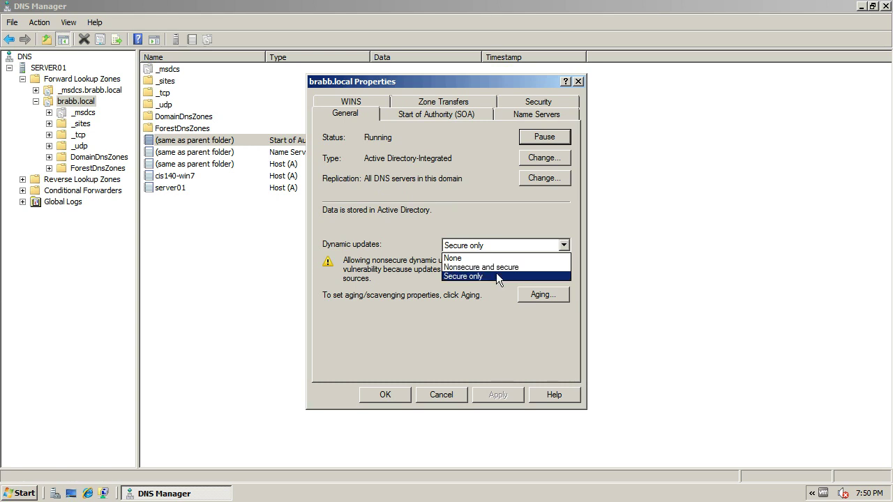
left_click(455, 221)
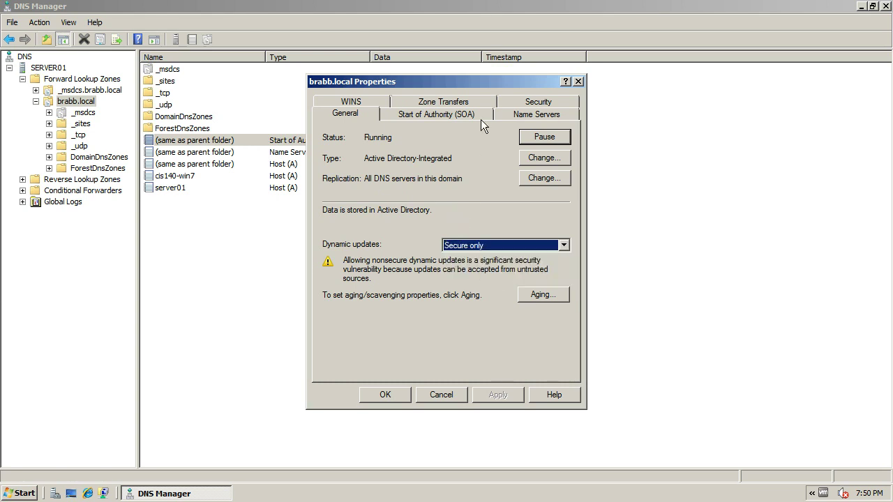
Step: Review the WINS, zone transfer and security settings of brabb.local and close its properties without saving
left_click(365, 101)
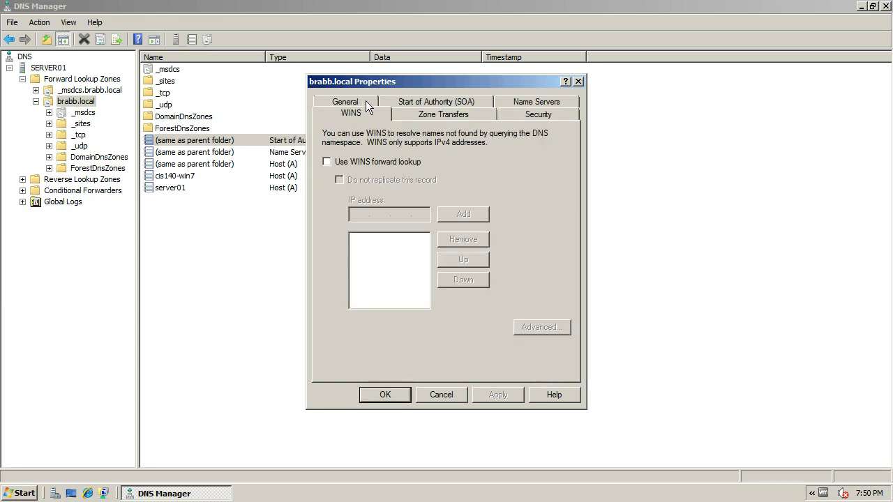
left_click(423, 112)
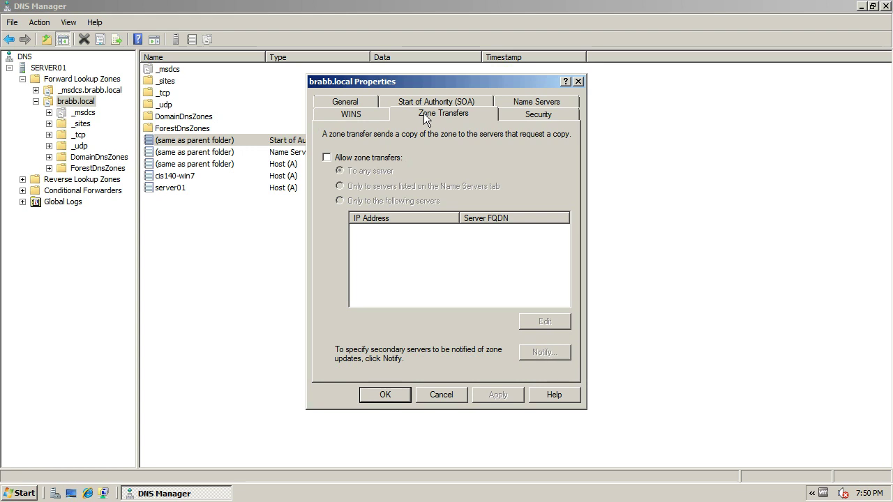
left_click(532, 117)
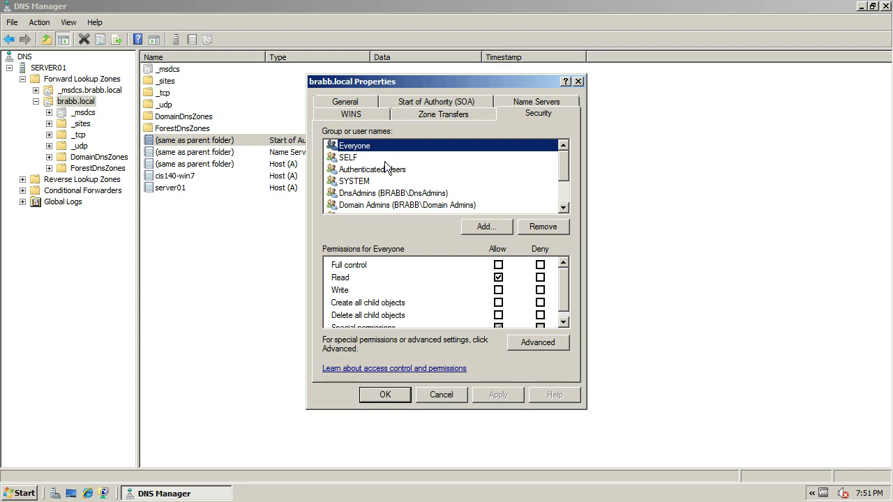
left_click(455, 395)
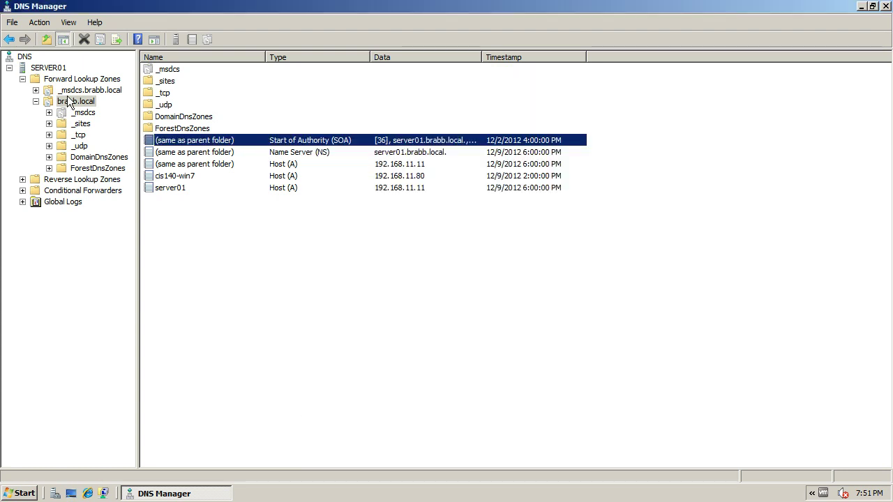
left_click(70, 25)
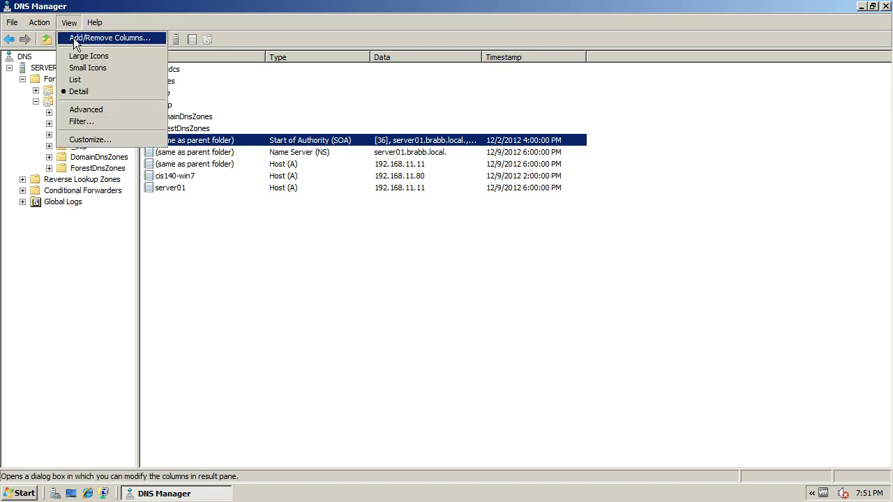
left_click(104, 120)
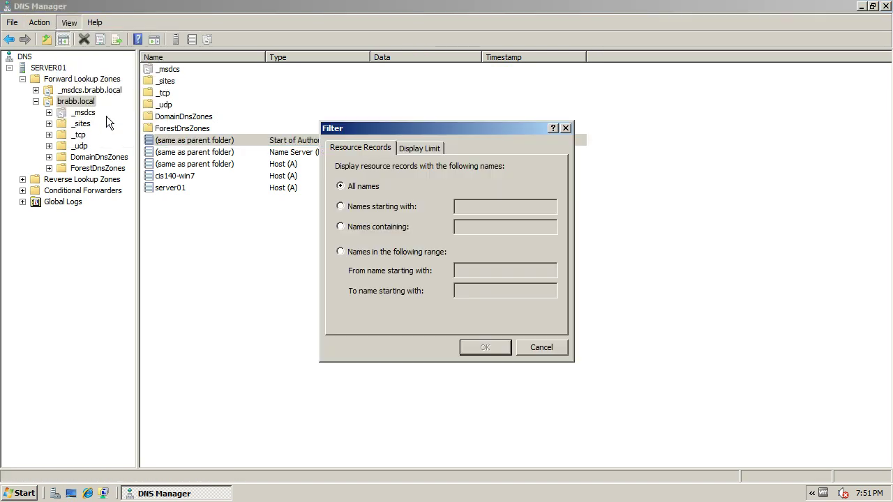
left_click(524, 349)
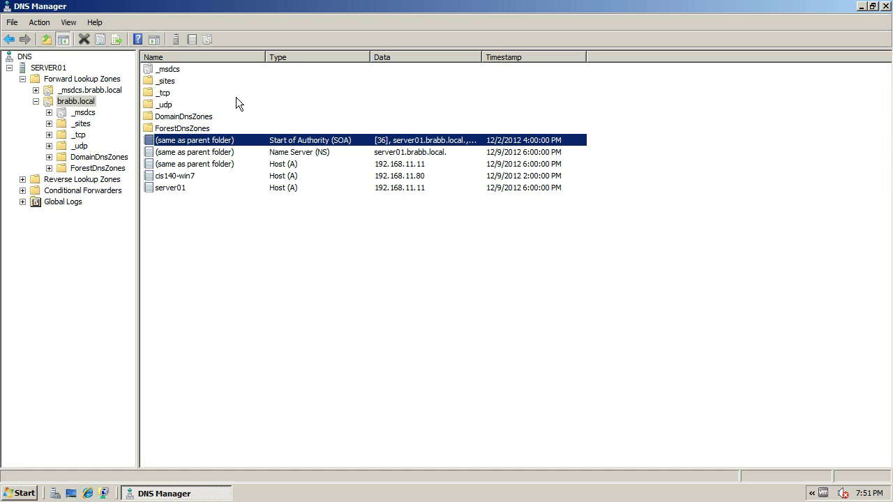
Step: Turn on the advanced view and expand Cached Lookups down to the domains under the root
left_click(69, 22)
left_click(106, 109)
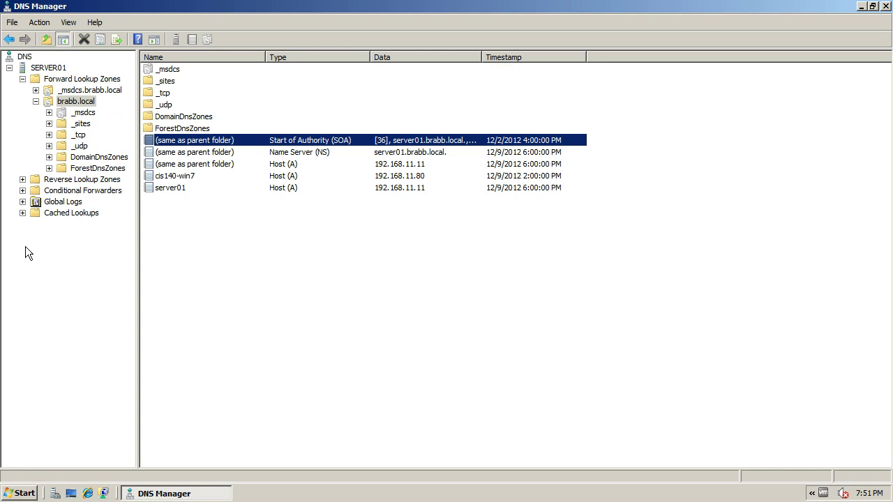
left_click(43, 216)
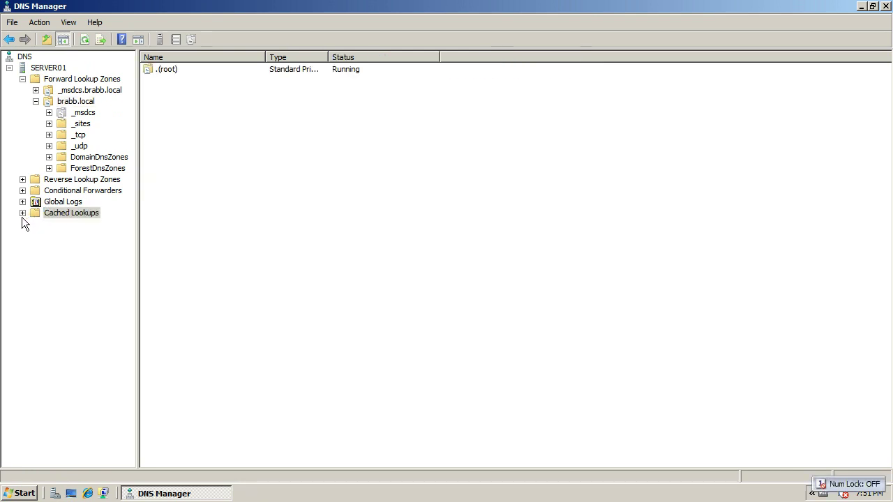
left_click(23, 214)
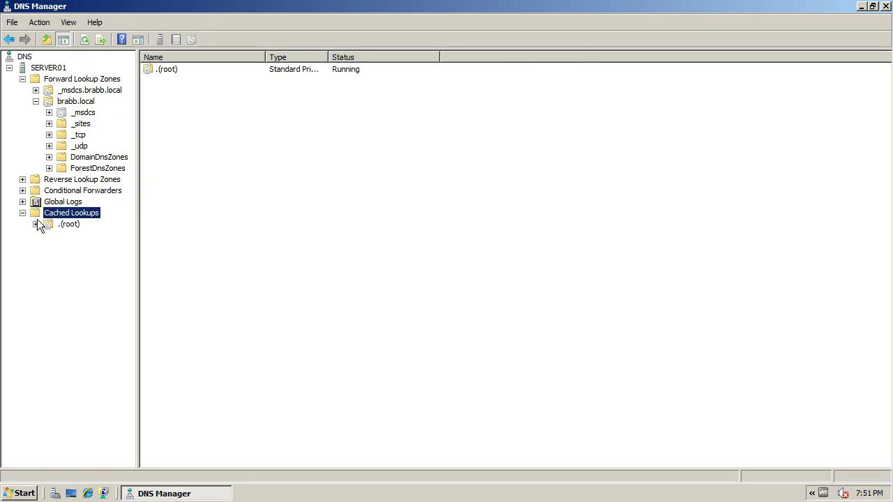
left_click(36, 228)
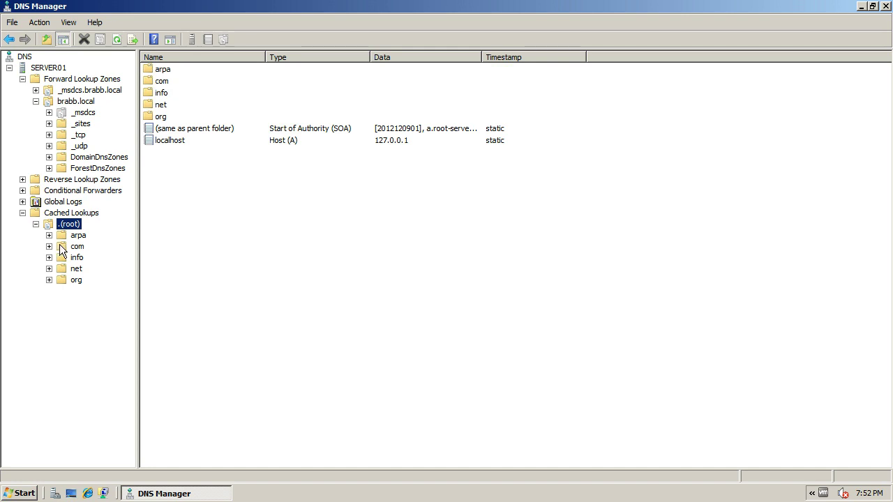
Step: Examine the cached com domain's subdomains and name server records, and collapse Cached Lookups when done
left_click(66, 247)
left_click(50, 247)
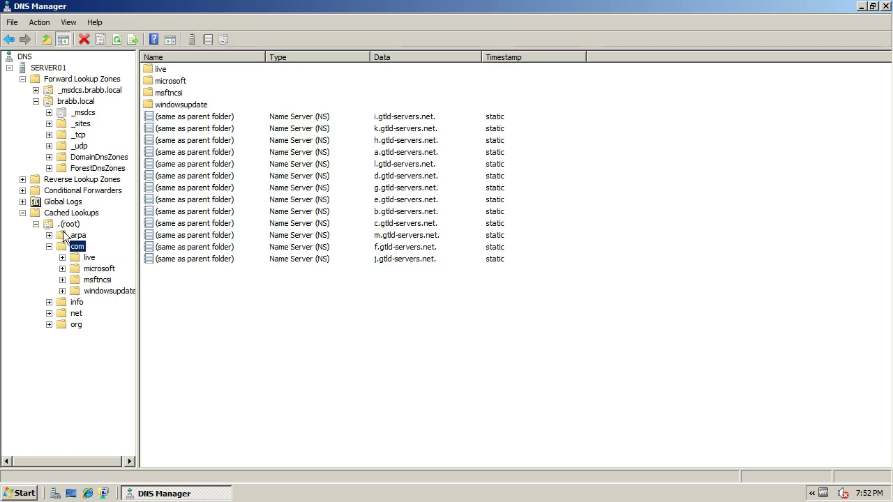
left_click(23, 213)
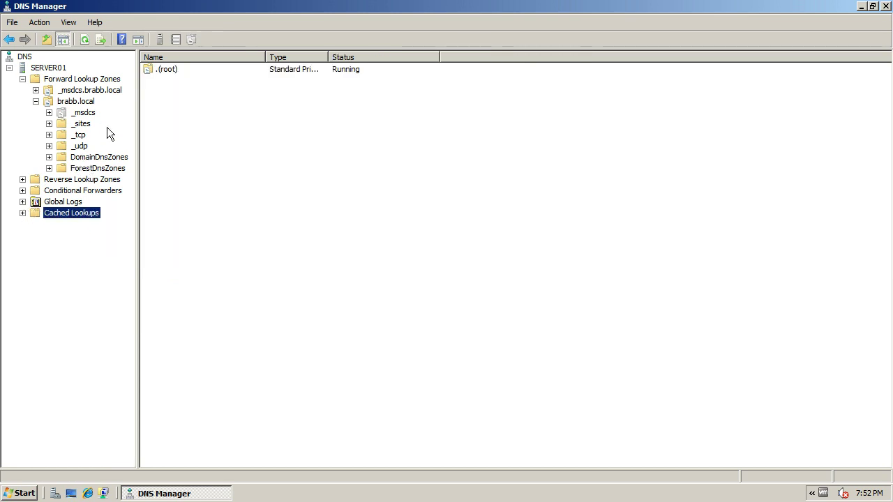
Step: Create a CNAME alias named workstation1 in the brabb.local zone with cis140-win7 as the target host, and check both records
left_click(82, 101)
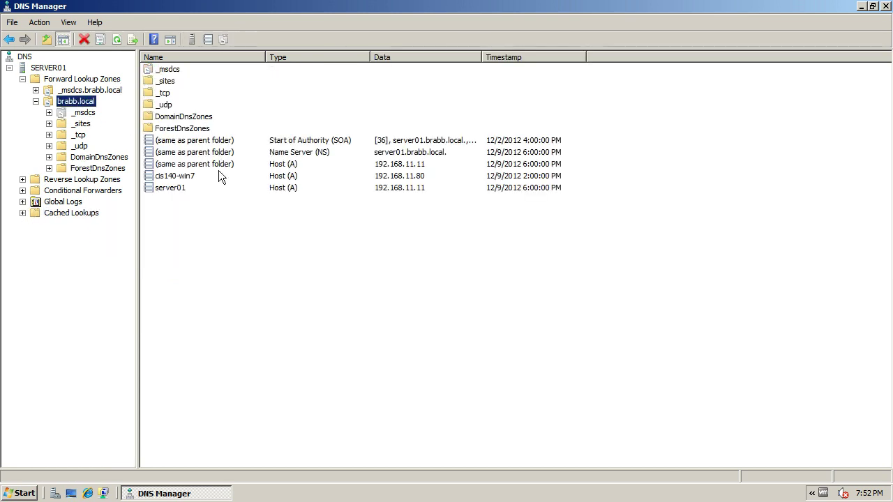
left_click(184, 177)
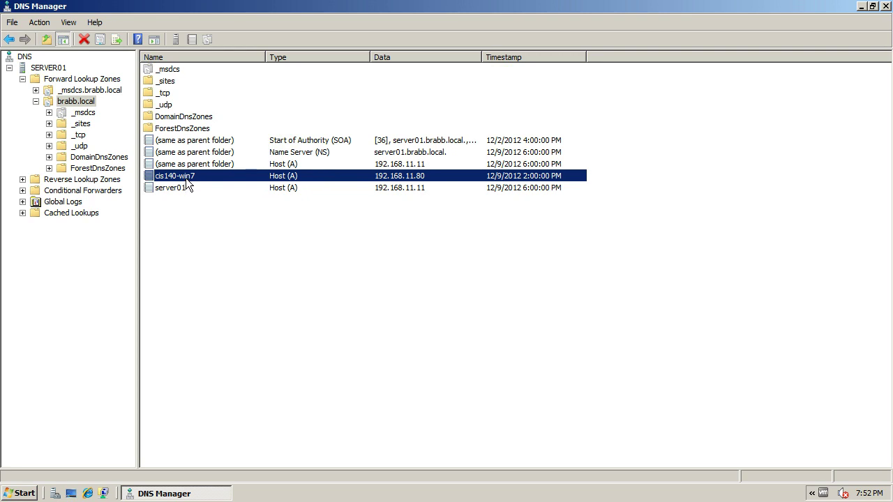
left_click(172, 214)
right_click(75, 99)
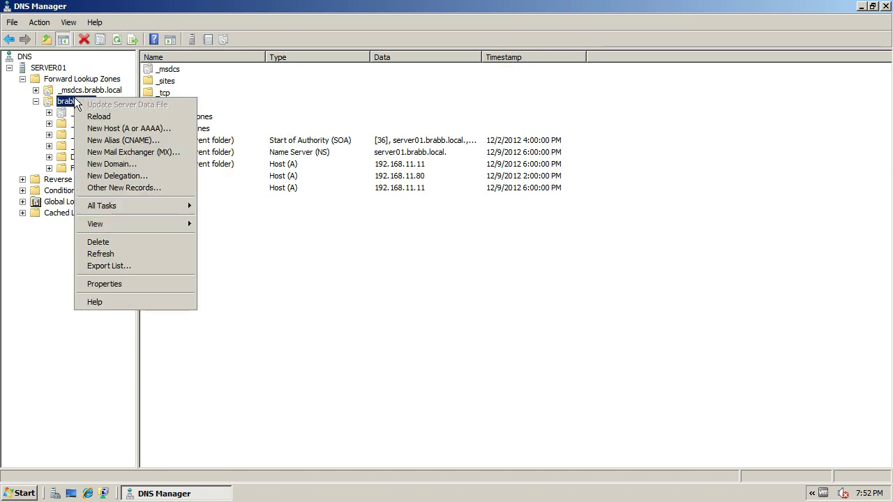
left_click(126, 140)
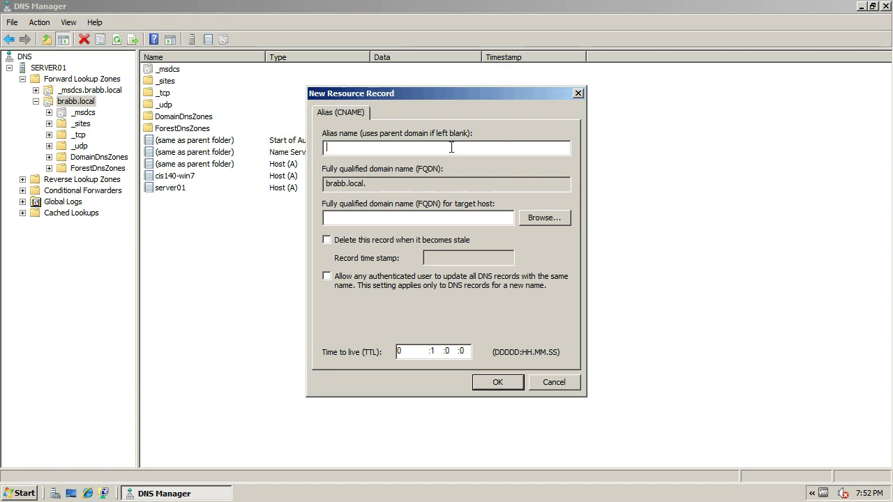
type("workstation1")
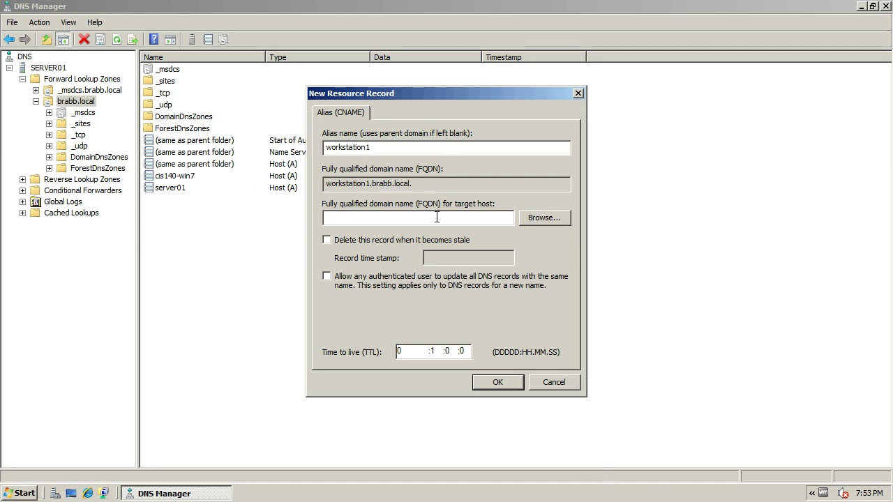
type("cis140-win7")
left_click(504, 381)
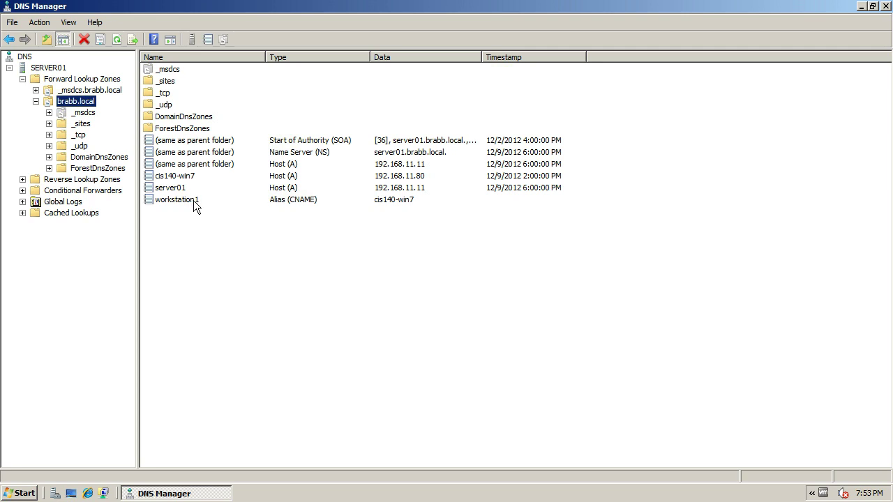
left_click(190, 178)
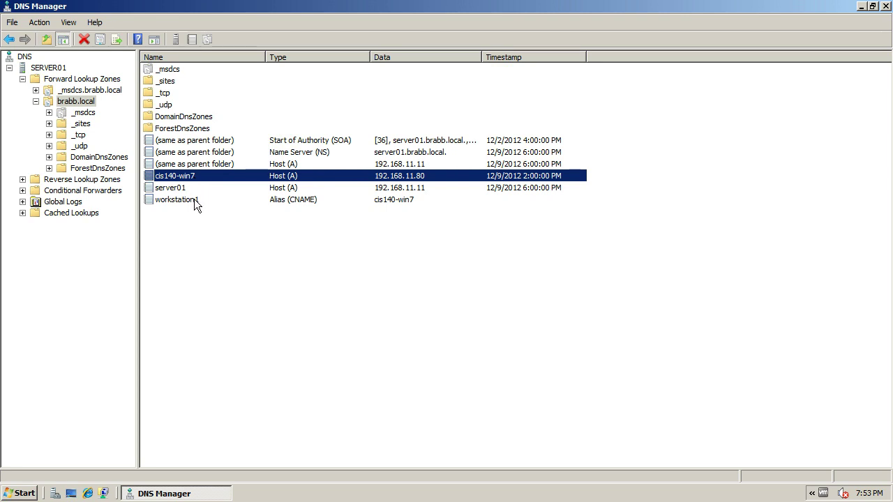
left_click(188, 200)
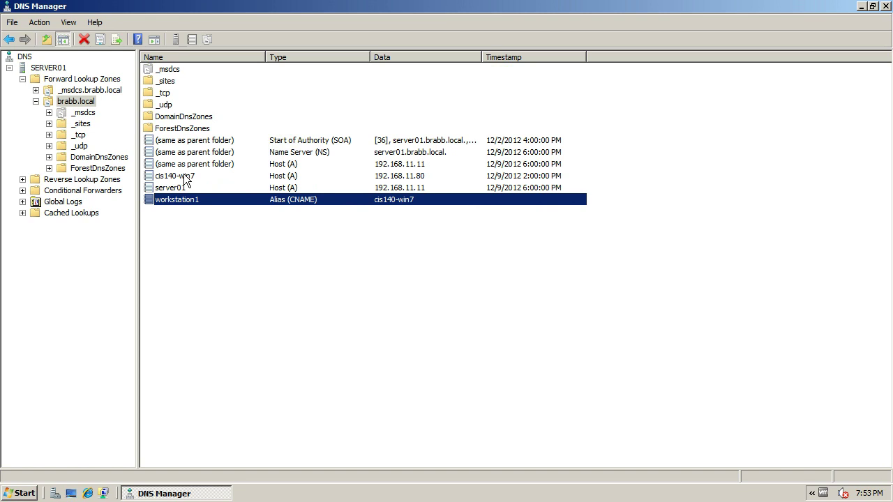
Step: Create a CNAME alias named ads01 in the brabb.local zone with server01 as the target host, and check it against the server01 host record
left_click(184, 177)
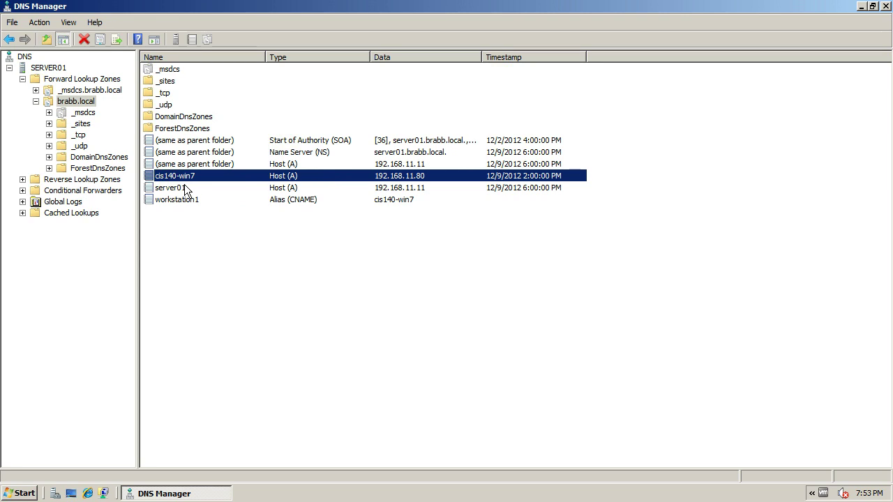
left_click(177, 188)
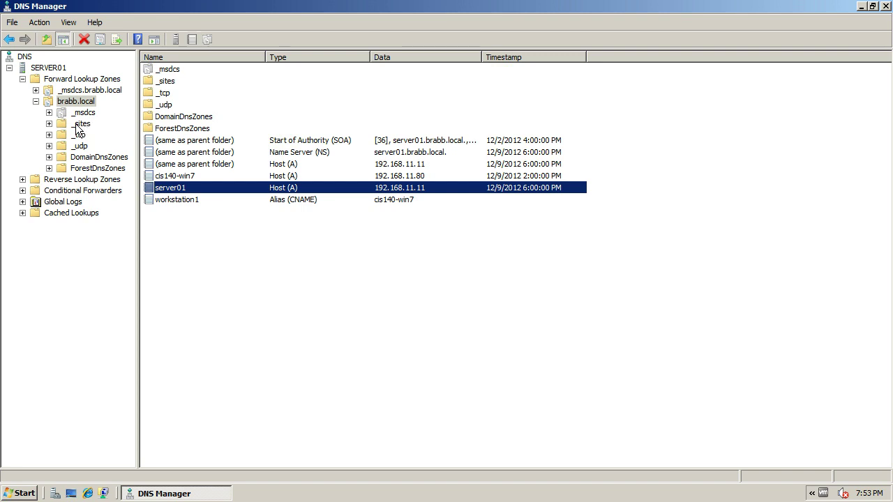
right_click(86, 101)
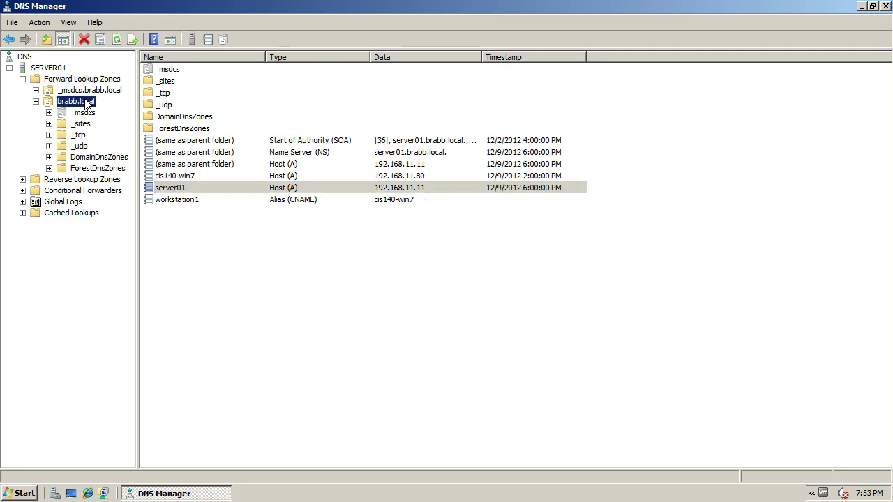
left_click(123, 141)
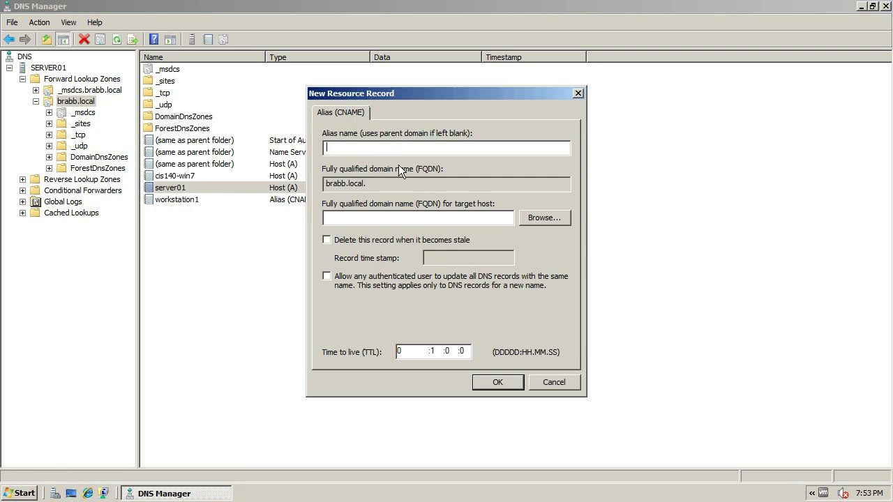
type("ad")
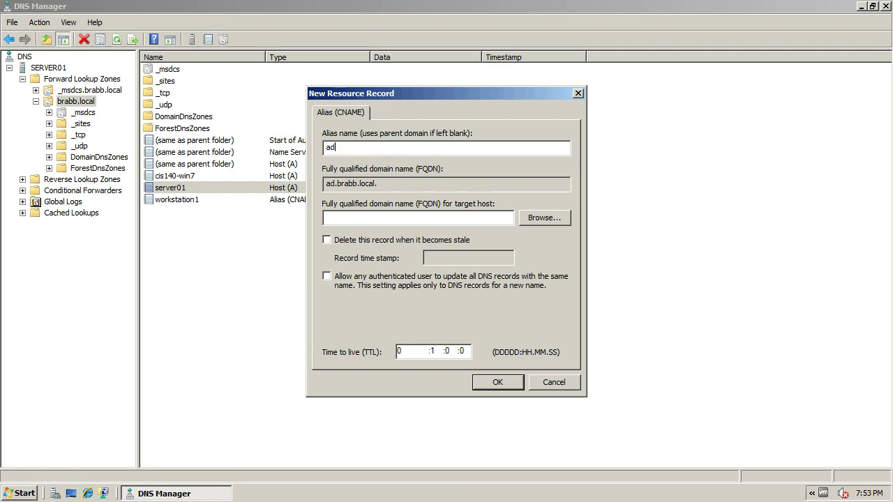
type("s01")
left_click(378, 218)
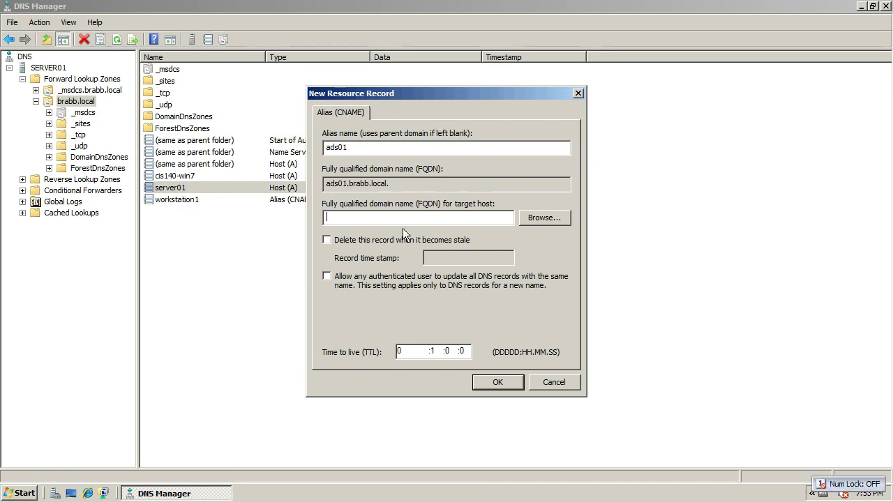
type("server01")
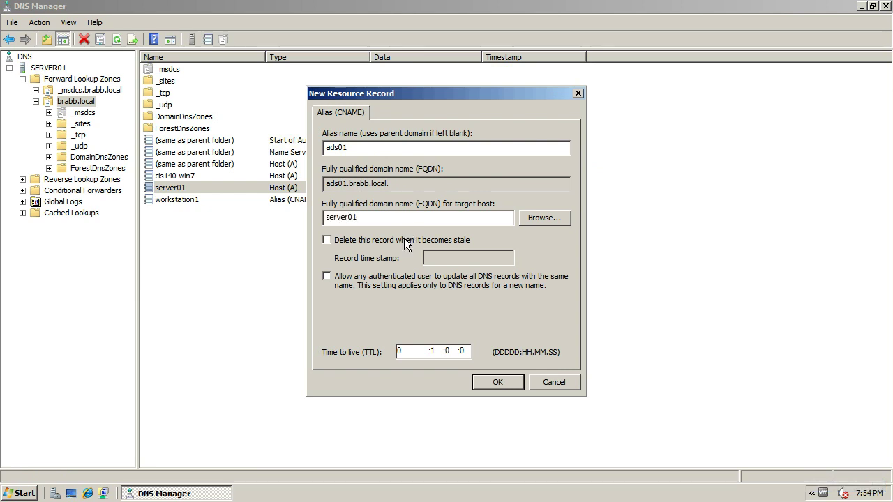
left_click(509, 385)
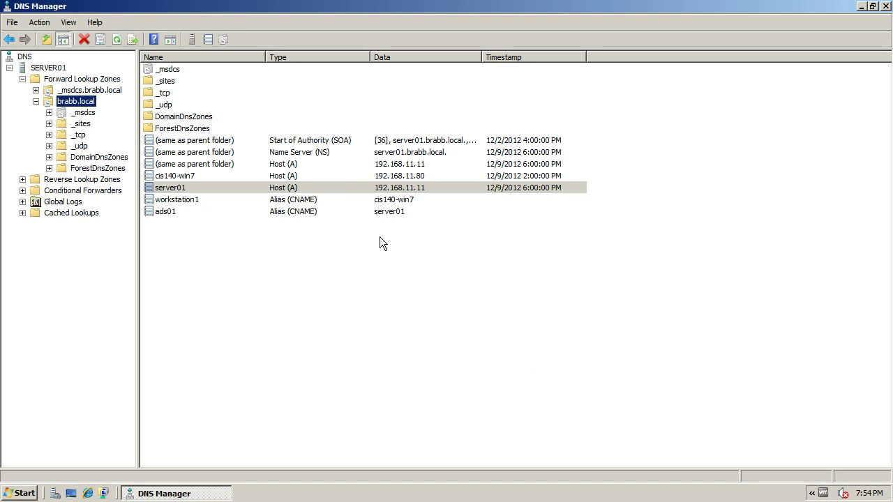
left_click(164, 213)
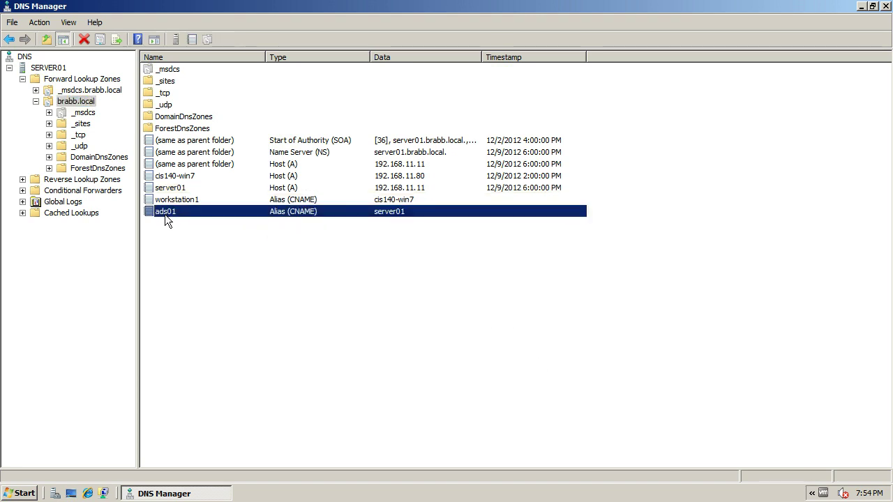
left_click(173, 189)
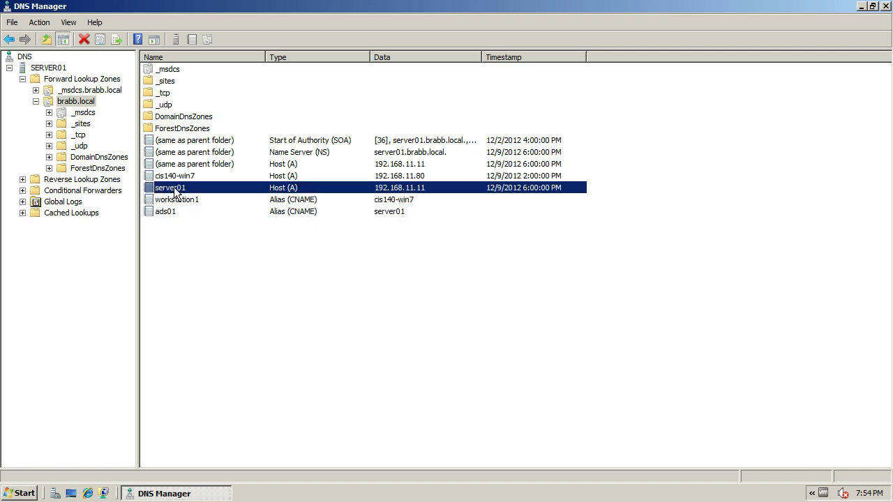
left_click(278, 269)
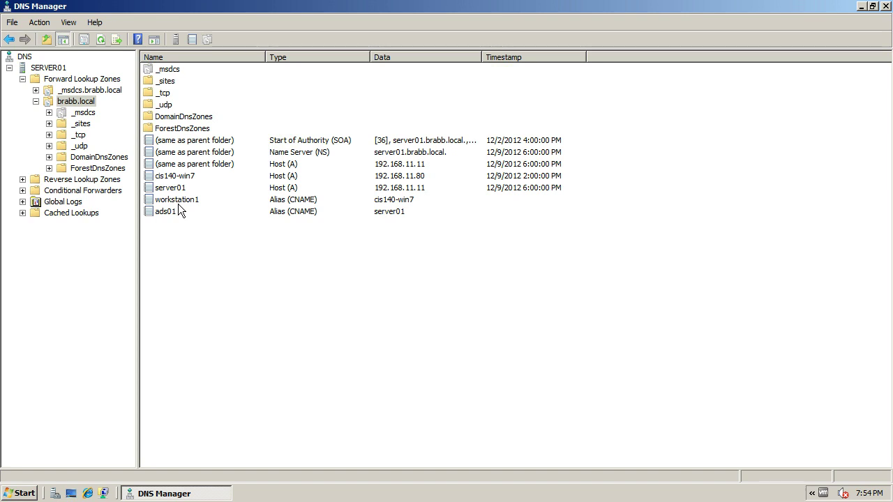
Step: Review the general, Start of Authority, name server, WINS, zone transfer and security properties of brabb.local again, and close them without saving
right_click(75, 103)
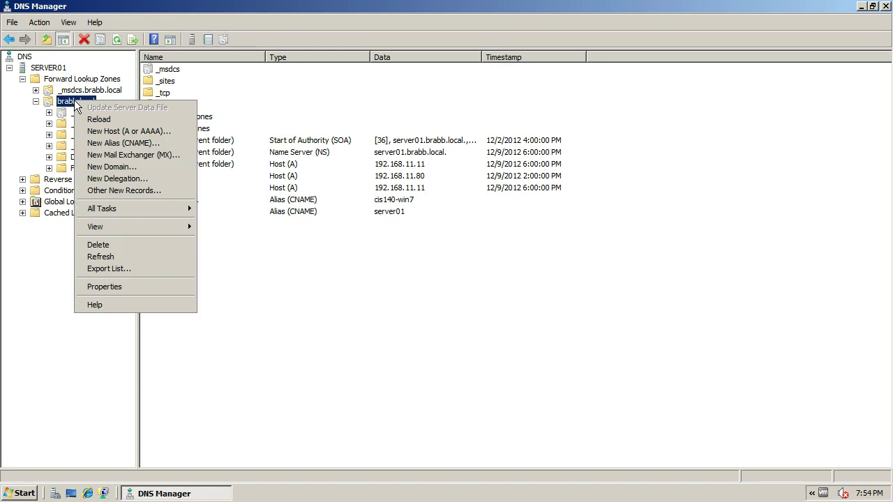
left_click(106, 283)
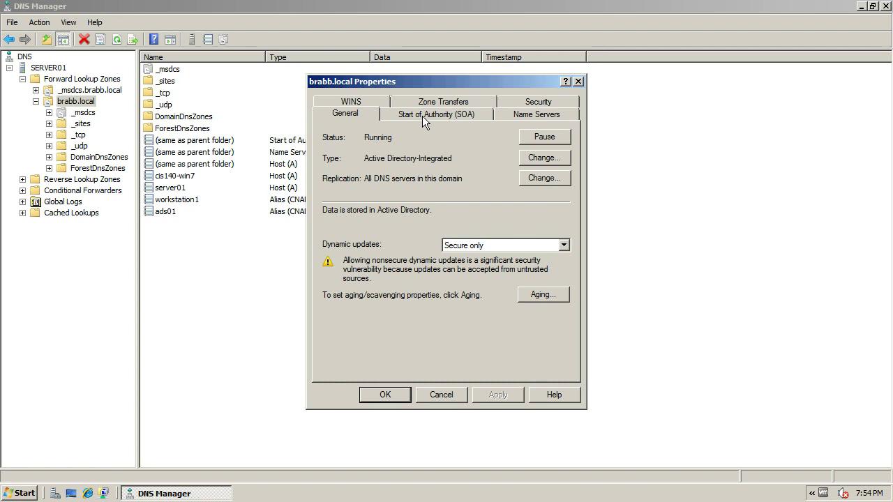
left_click_drag(420, 85, 517, 95)
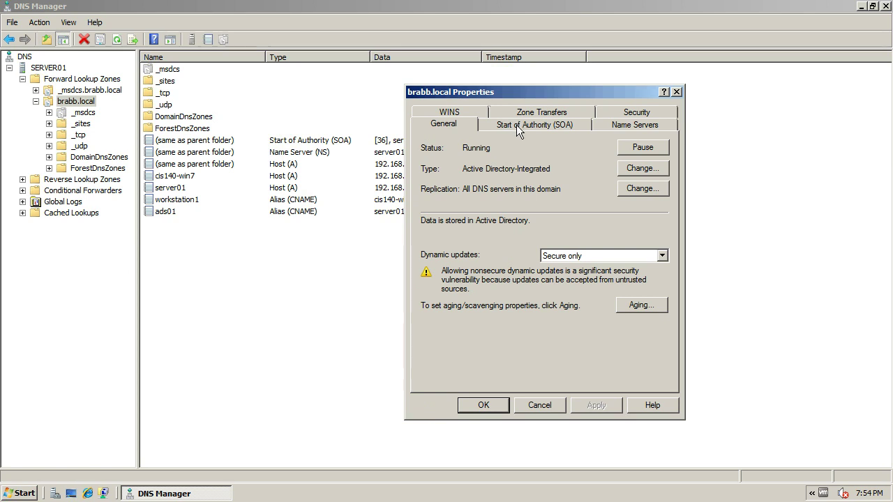
left_click(516, 124)
left_click(613, 121)
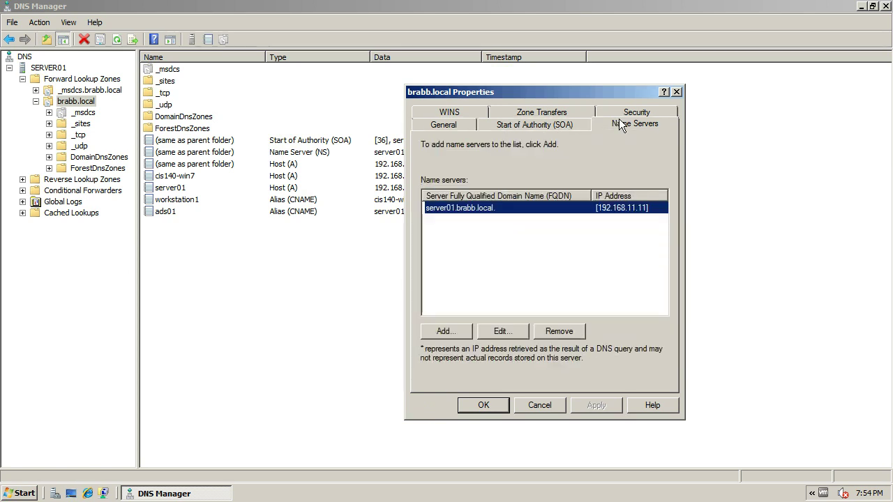
left_click(543, 124)
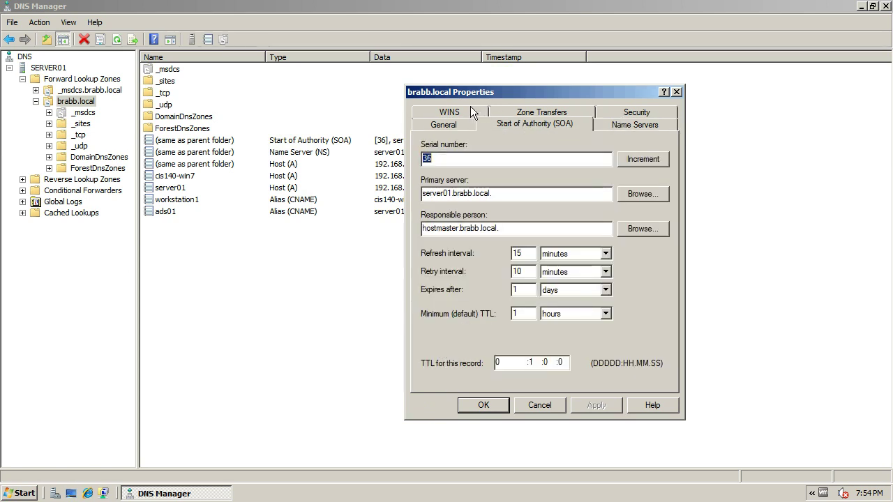
left_click(470, 108)
left_click(530, 109)
left_click(627, 115)
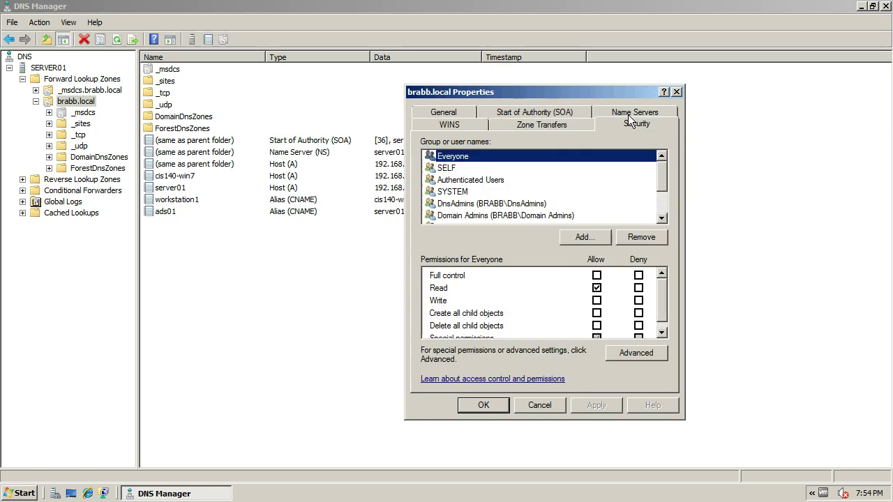
left_click(547, 405)
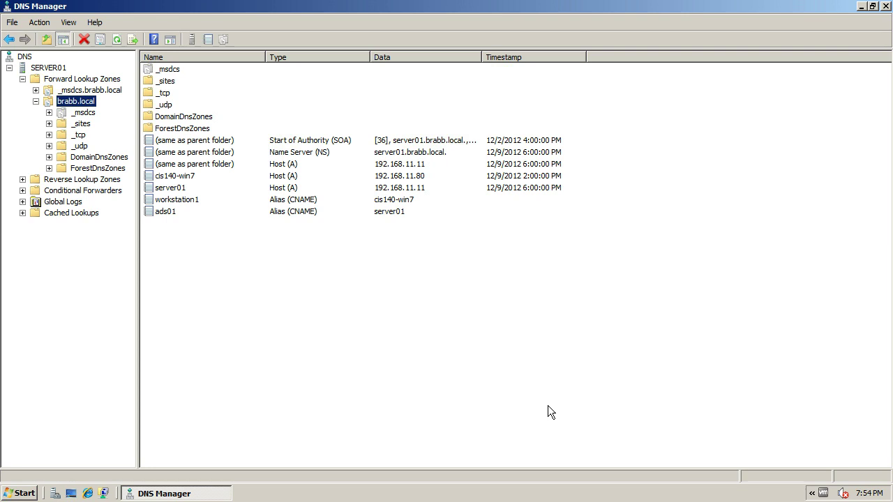